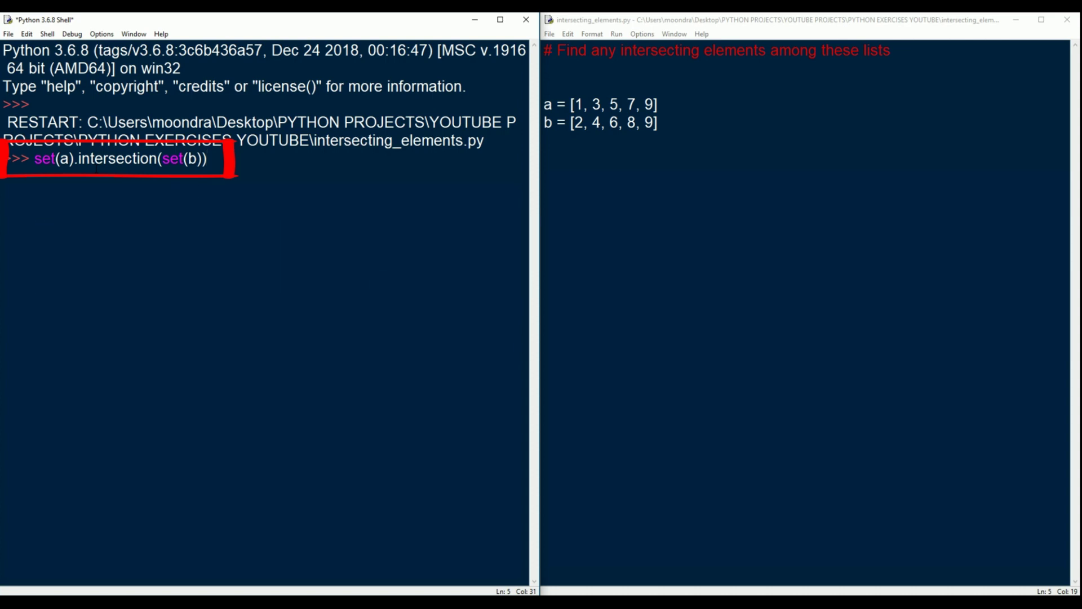
- Run set(a).intersection(set(b)) at the shell prompt, returning {9}
{"action": "key", "text": "Return"}
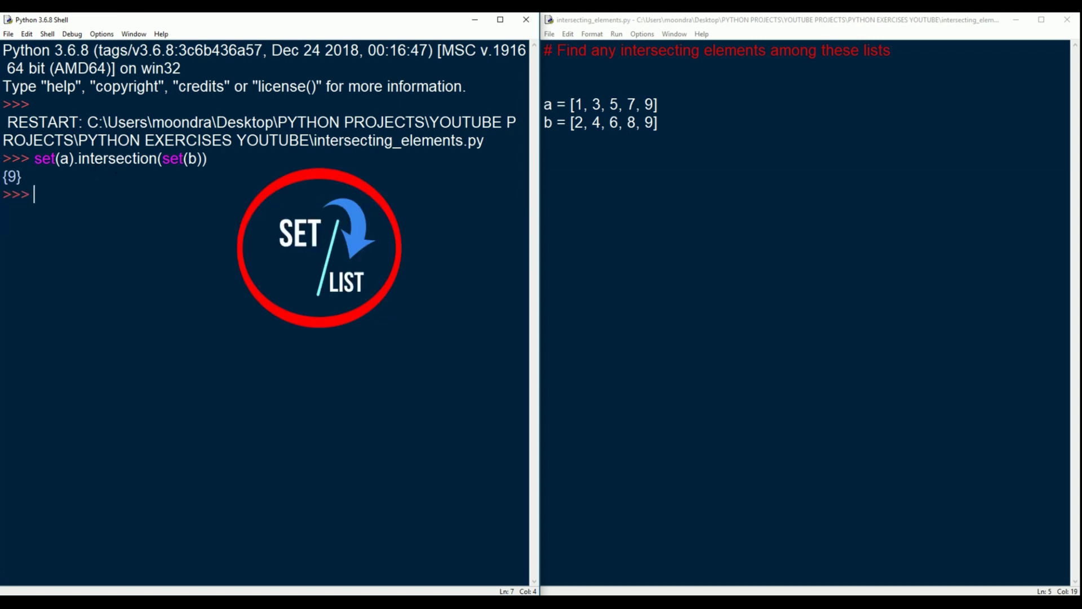
- Copy the intersection expression and run list(set(a).intersection(set(b))), returning [9]
{"action": "left_click_drag", "start_coordinate": [34, 158], "coordinate": [207, 158]}
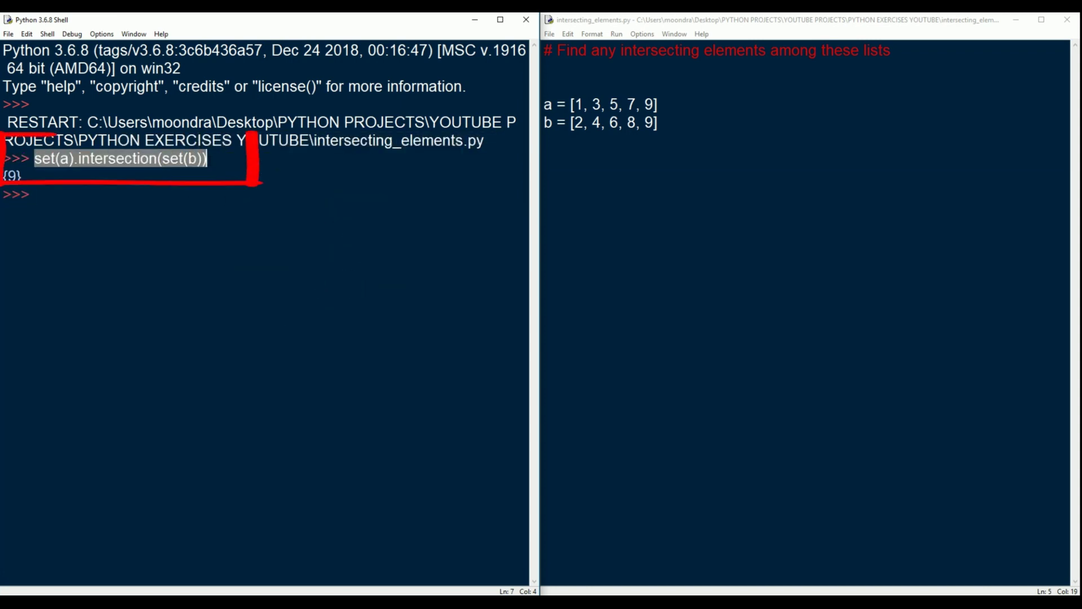
{"action": "right_click", "coordinate": [208, 160]}
{"action": "left_click", "coordinate": [230, 178]}
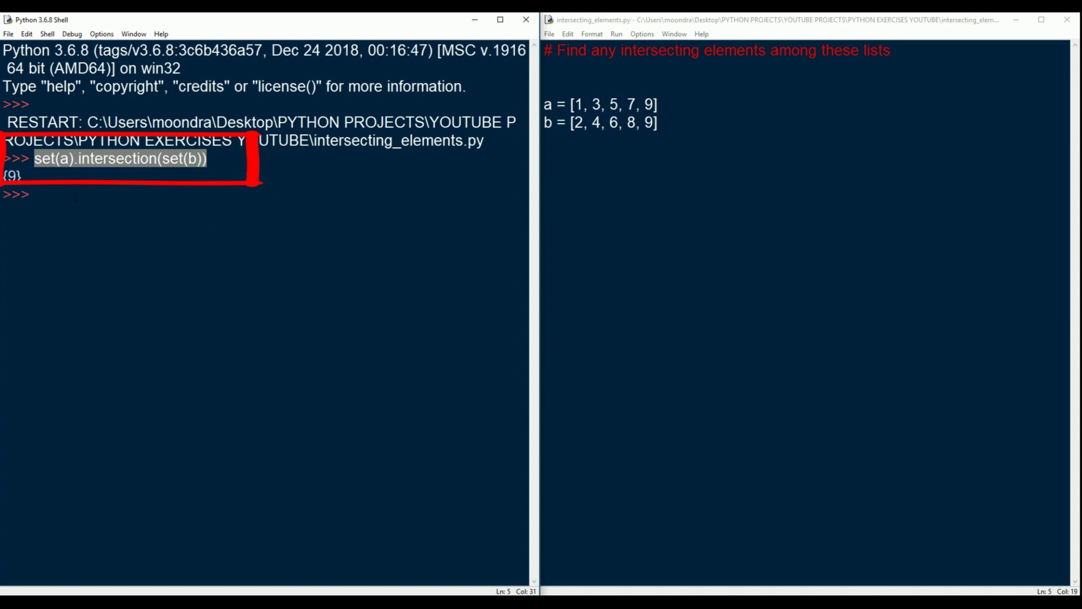
{"action": "left_click", "coordinate": [75, 193]}
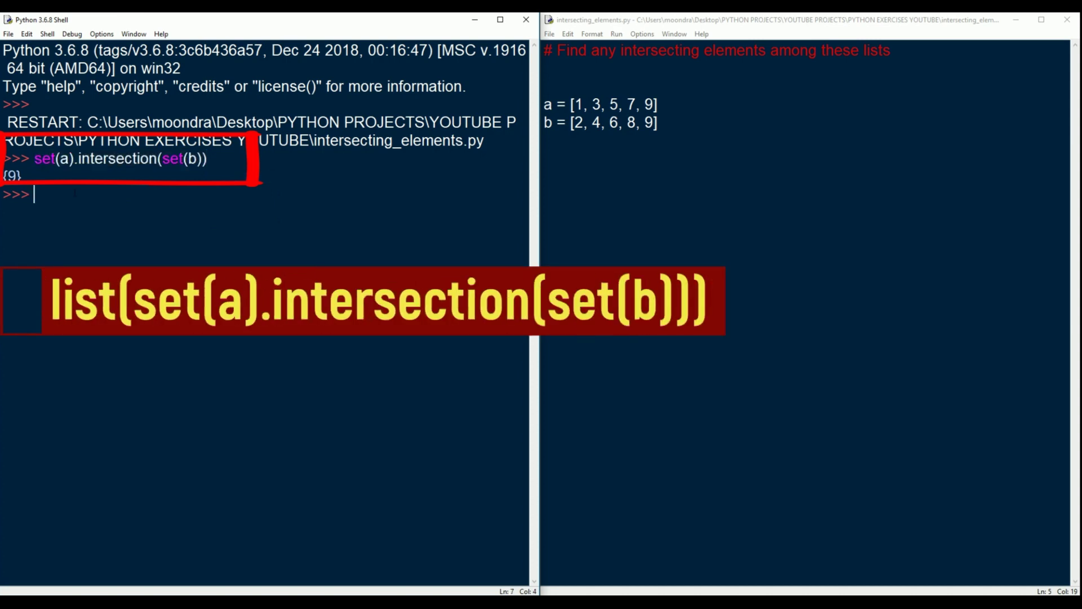
{"action": "type", "text": "list("}
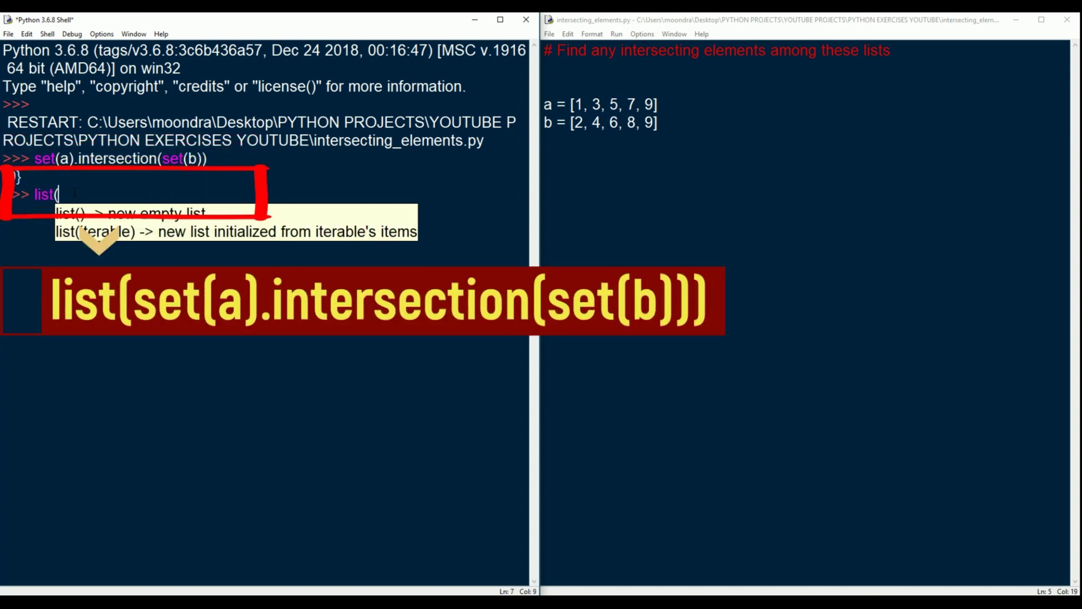
{"action": "key", "text": "ctrl+v"}
{"action": "type", "text": ")"}
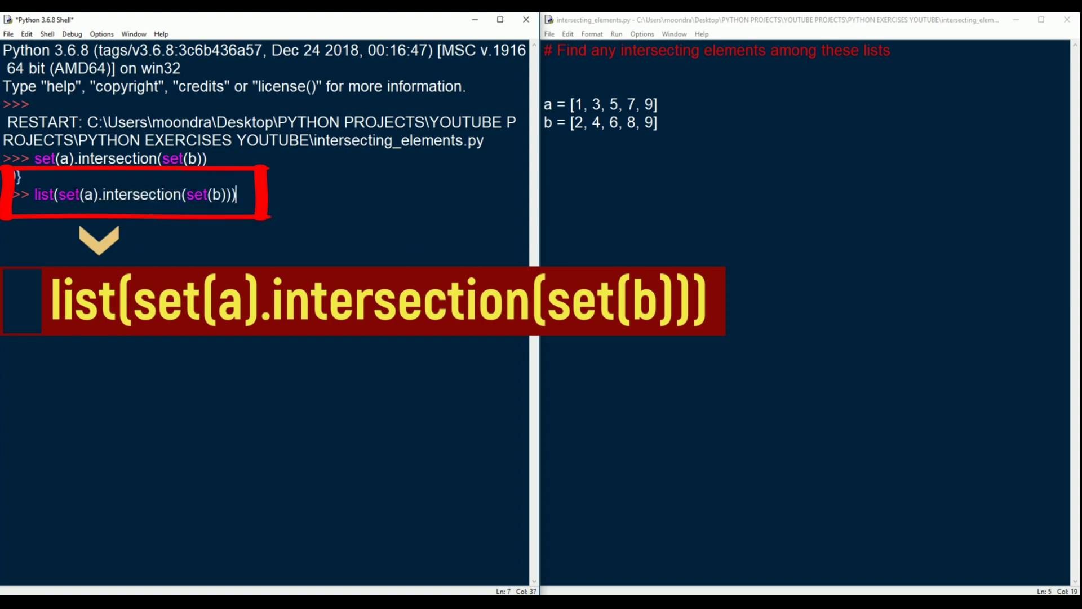
{"action": "key", "text": "Return"}
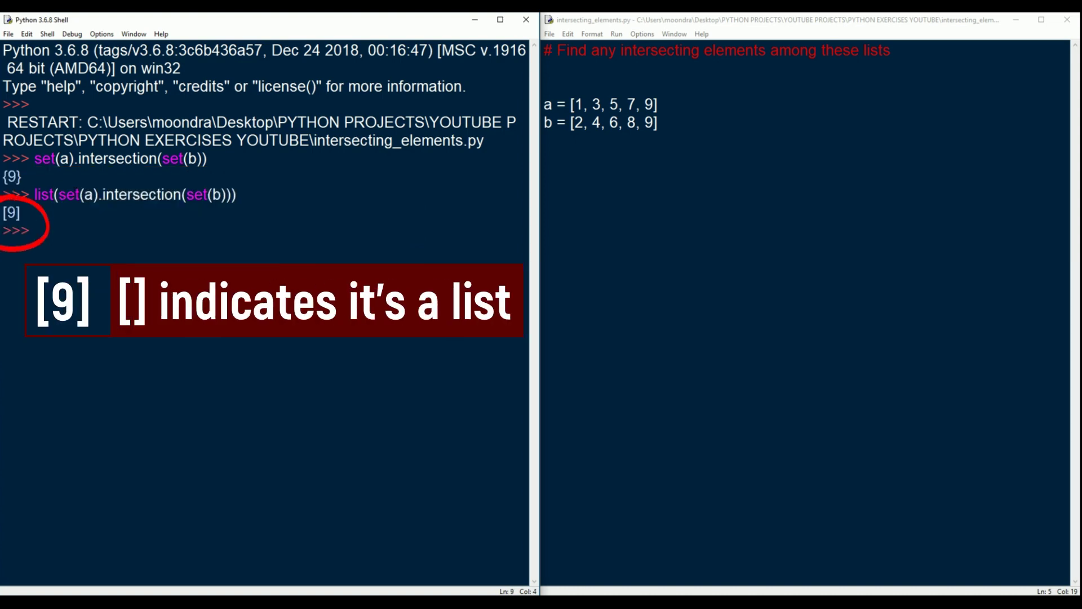